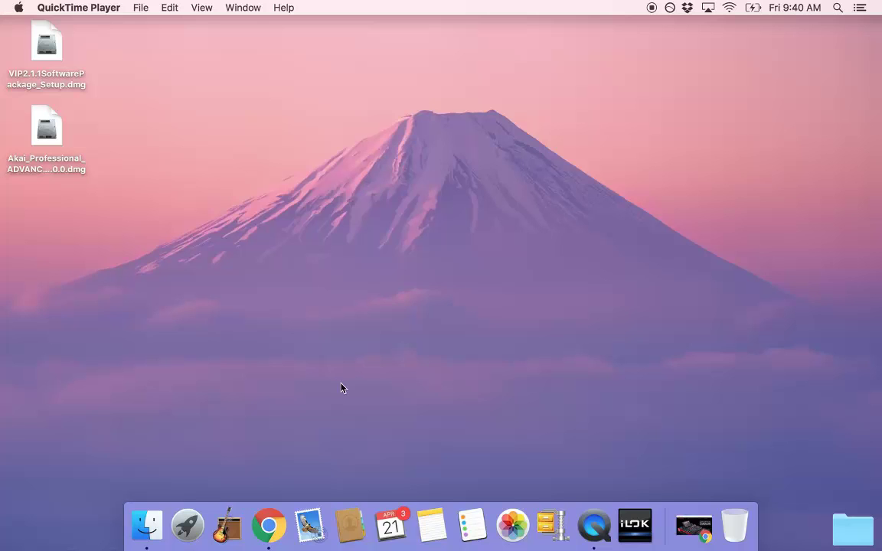
Step: In Chrome, sign in to the Akai Professional account via Support's My Account > Login
{"action": "left_click", "coordinate": [277, 521]}
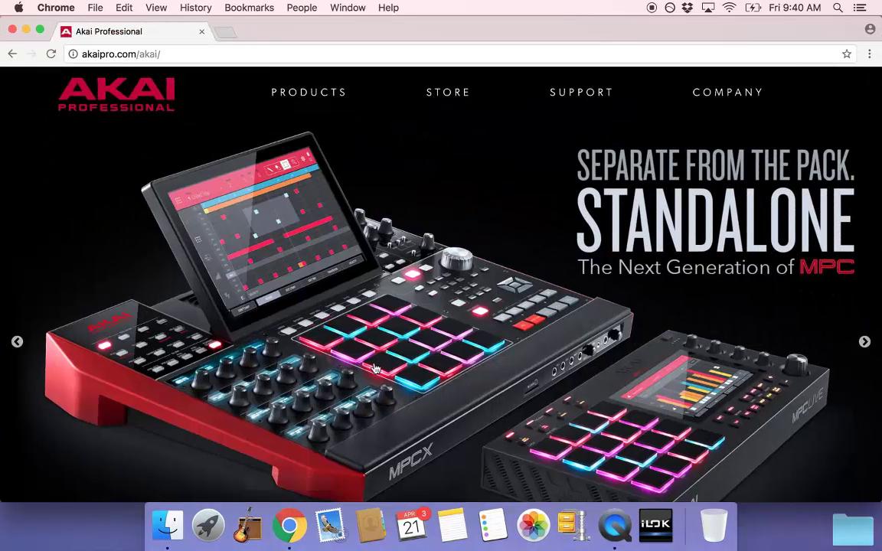
{"action": "left_click", "coordinate": [568, 105]}
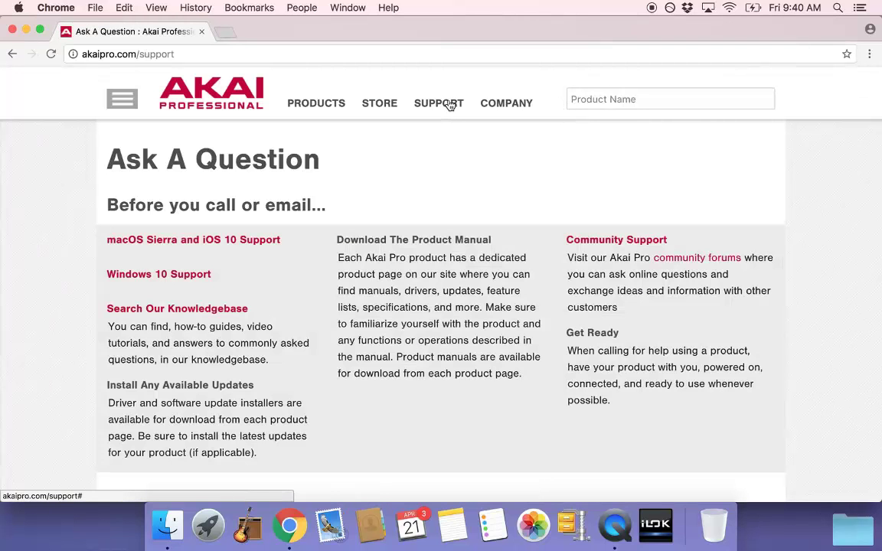
{"action": "left_click", "coordinate": [450, 105]}
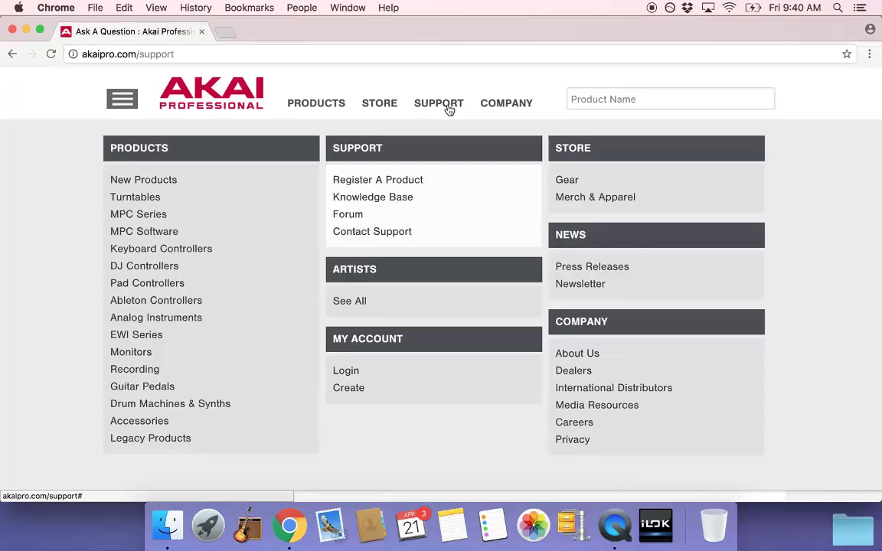
{"action": "left_click", "coordinate": [346, 371]}
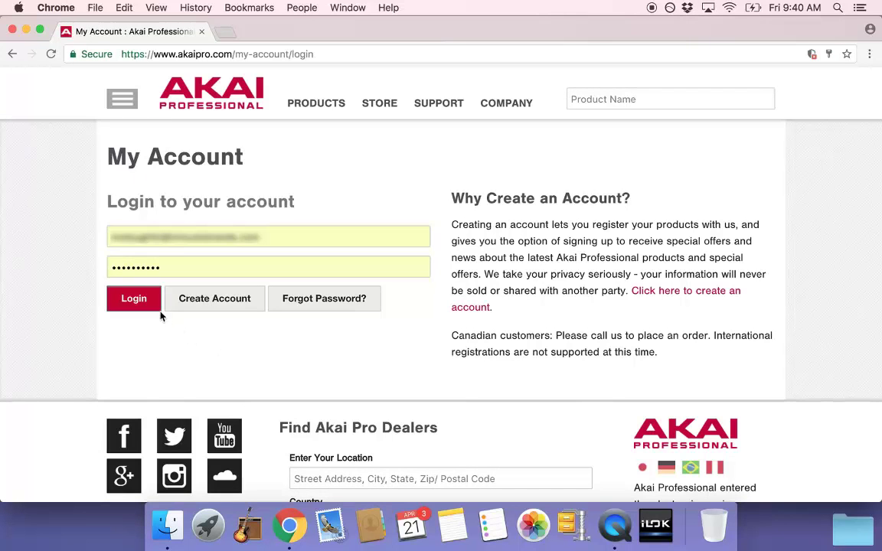
{"action": "left_click", "coordinate": [142, 300]}
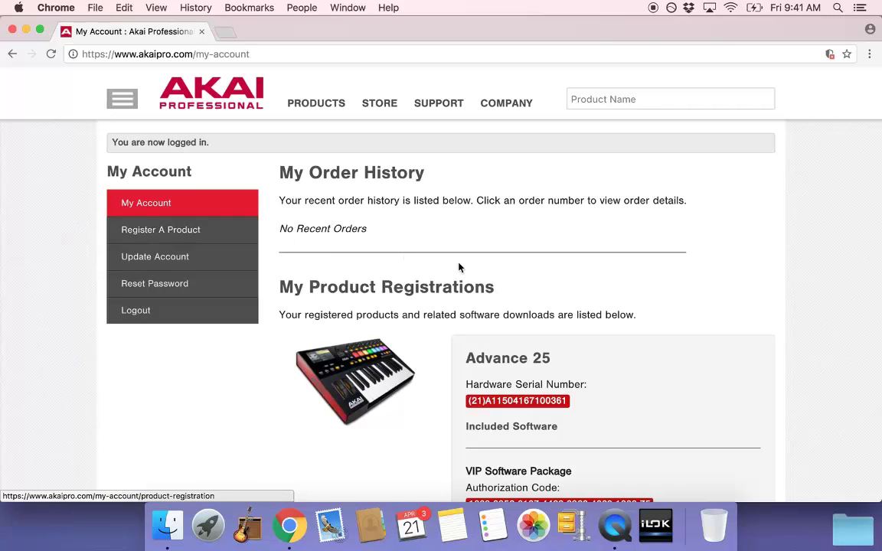
Step: Scroll the My Account page down to the Advance 25 VIP Software Package section
{"action": "scroll", "coordinate": [663, 346], "scroll_direction": "down", "scroll_amount": 1}
{"action": "scroll", "coordinate": [662, 345], "scroll_direction": "down", "scroll_amount": 4}
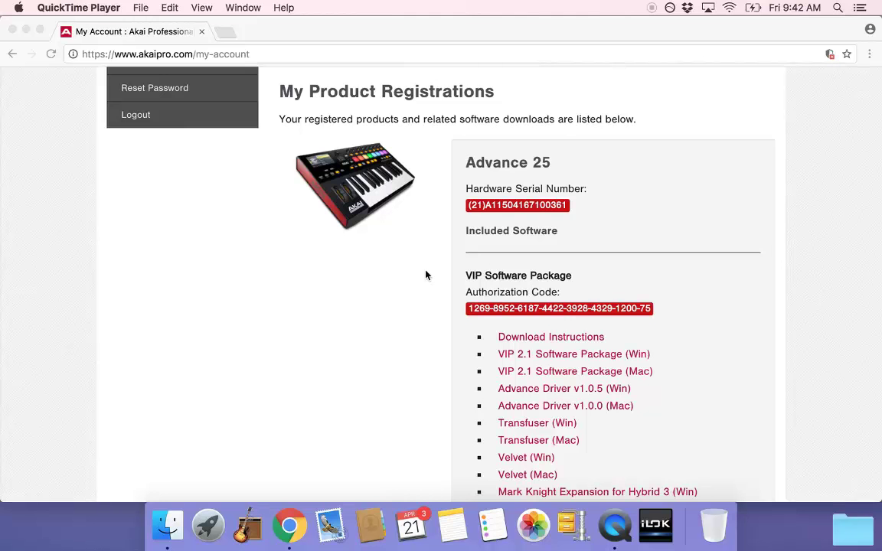
Step: Hide Chrome and mount VIP2.1.1SoftwarePackage_Setup.dmg from the desktop
{"action": "left_click", "coordinate": [26, 29]}
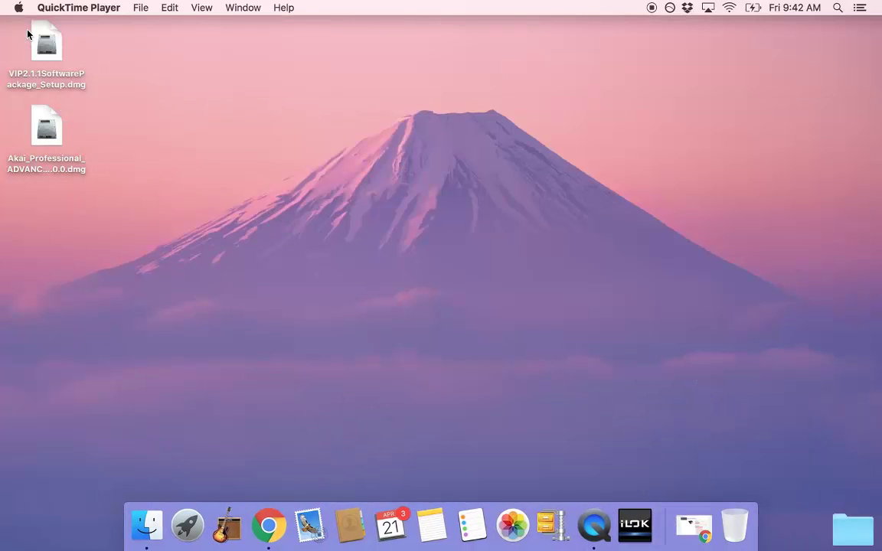
{"action": "double_click", "coordinate": [50, 46]}
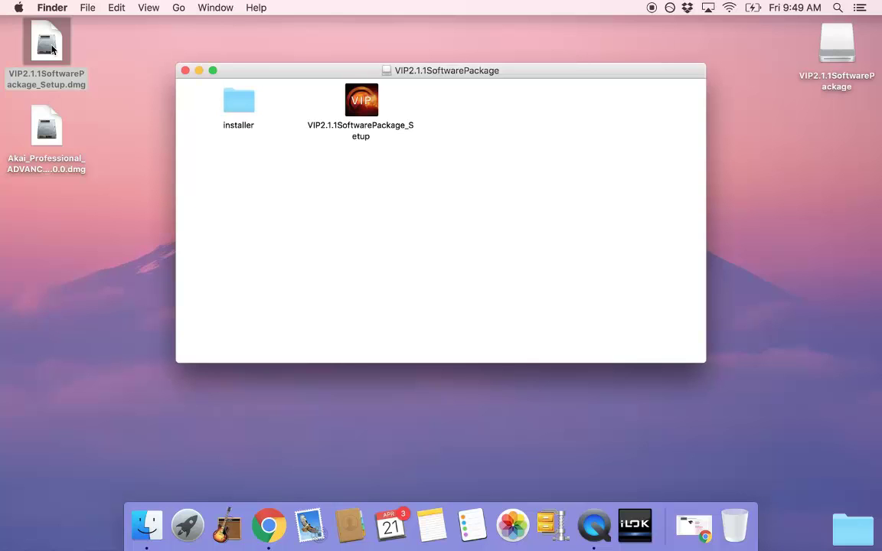
Step: Run the VIP 2.1.1 setup package, accept the license, and authorize with the admin password
{"action": "double_click", "coordinate": [357, 102]}
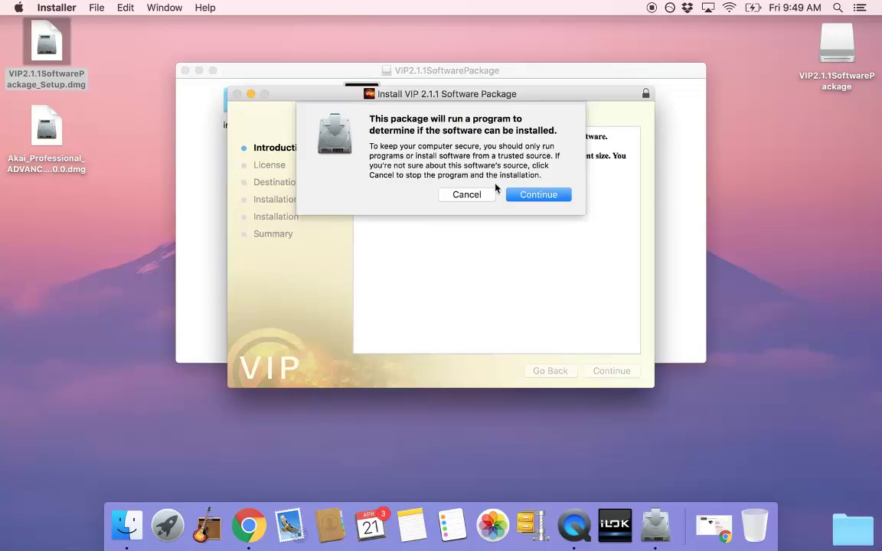
{"action": "left_click", "coordinate": [515, 197]}
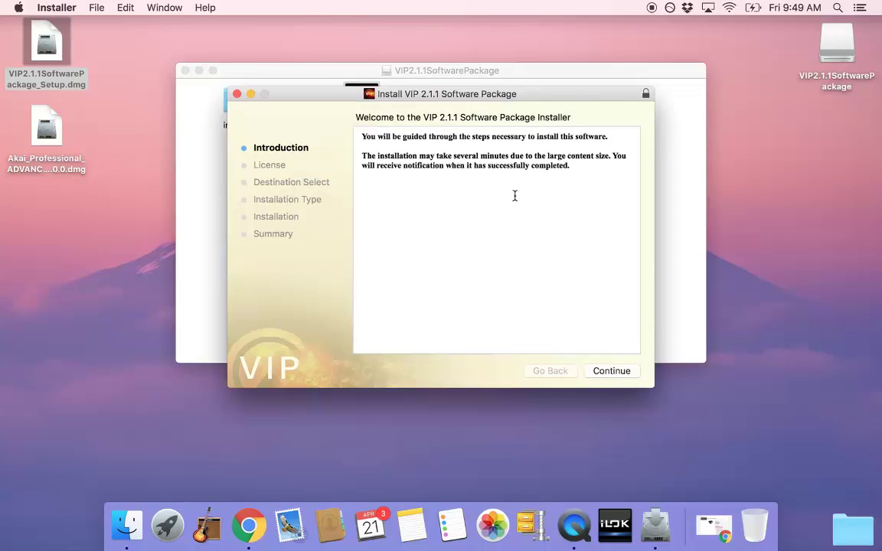
{"action": "left_click", "coordinate": [599, 371]}
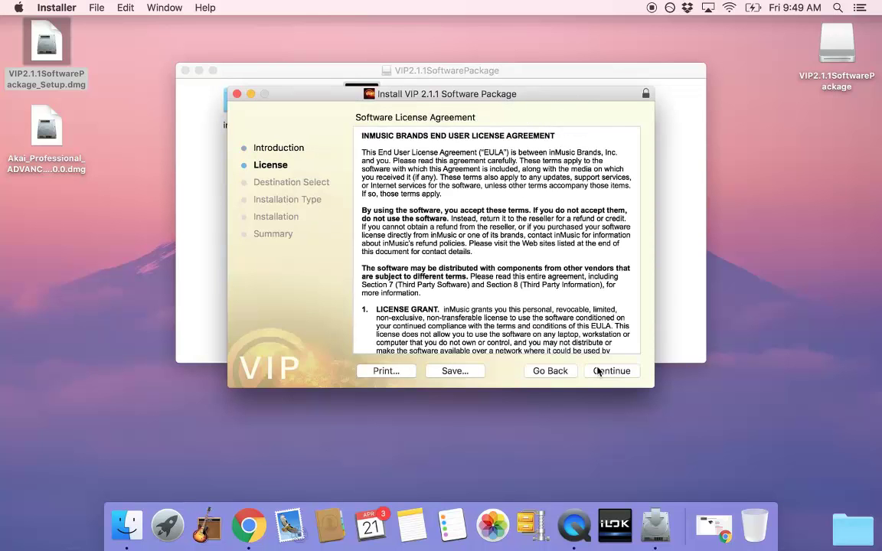
{"action": "left_click", "coordinate": [599, 370]}
{"action": "left_click", "coordinate": [579, 203]}
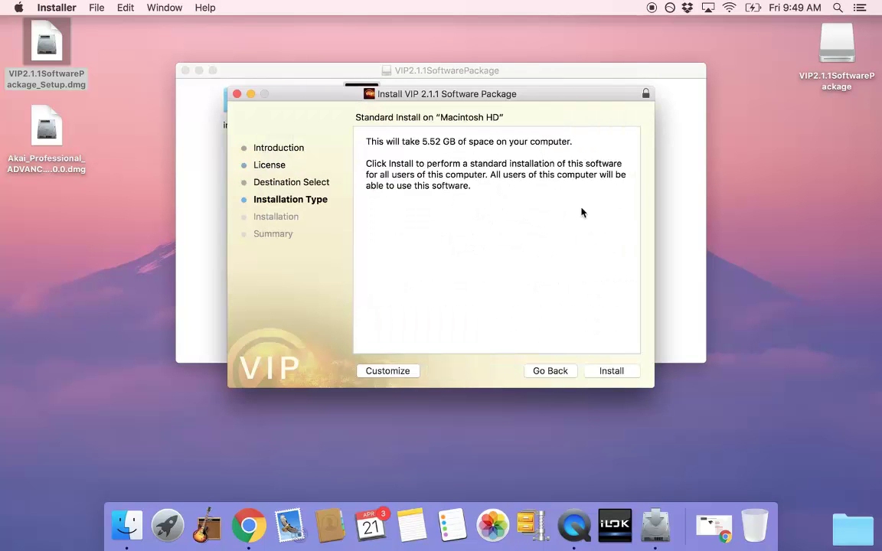
{"action": "left_click", "coordinate": [607, 369]}
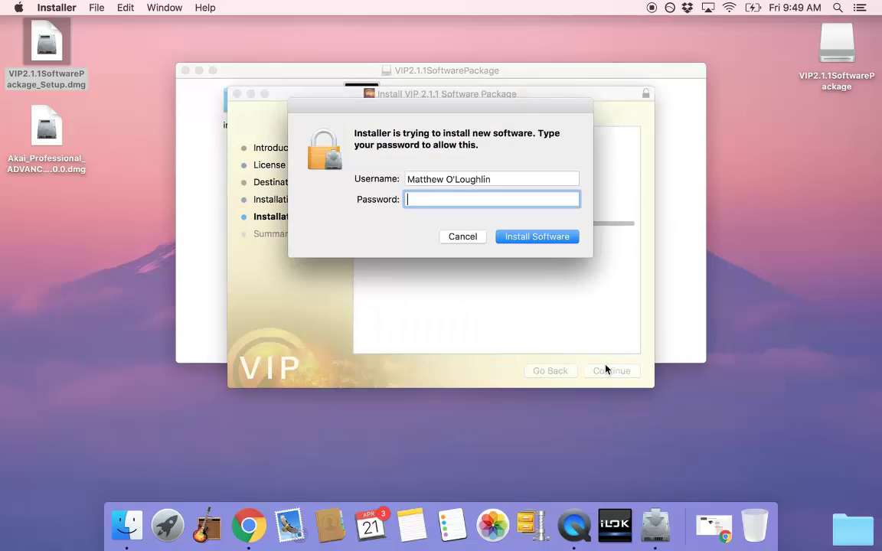
{"action": "type", "text": "••••••••••••••"}
{"action": "key", "text": "Return"}
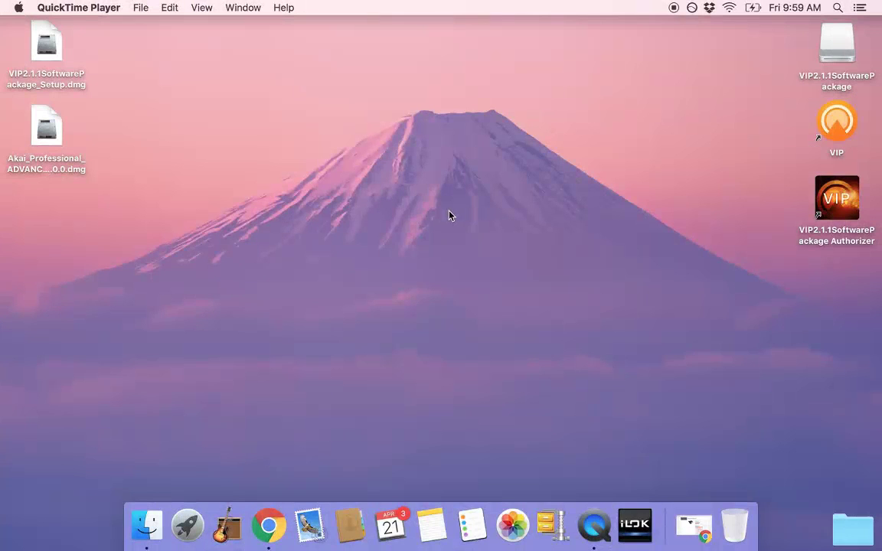
Step: Copy the VIP authorization code from the Advance 25 registration, then minimize Chrome
{"action": "left_click", "coordinate": [270, 518]}
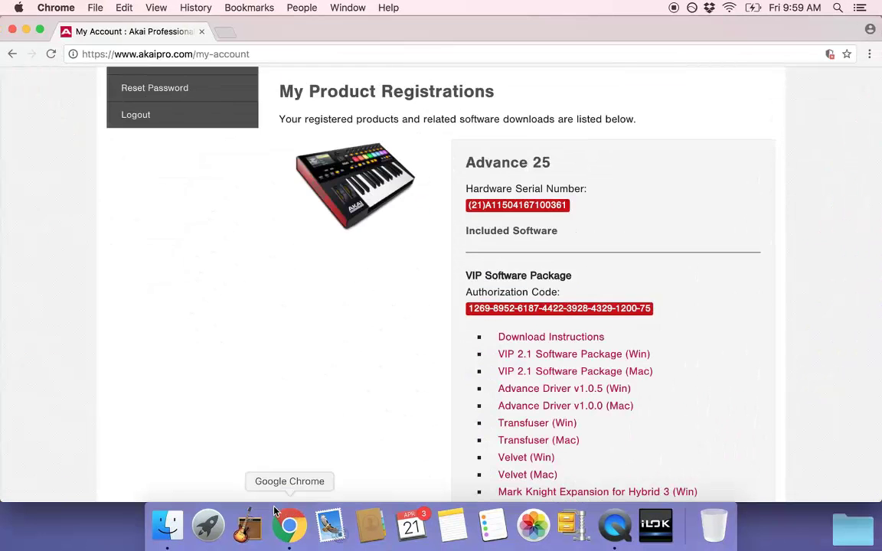
{"action": "left_click_drag", "start_coordinate": [652, 309], "coordinate": [467, 307]}
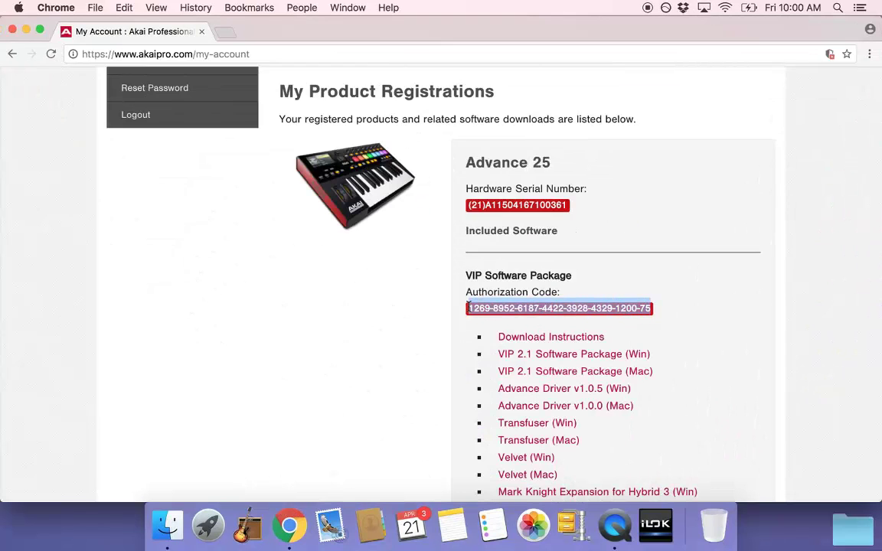
{"action": "right_click", "coordinate": [468, 307]}
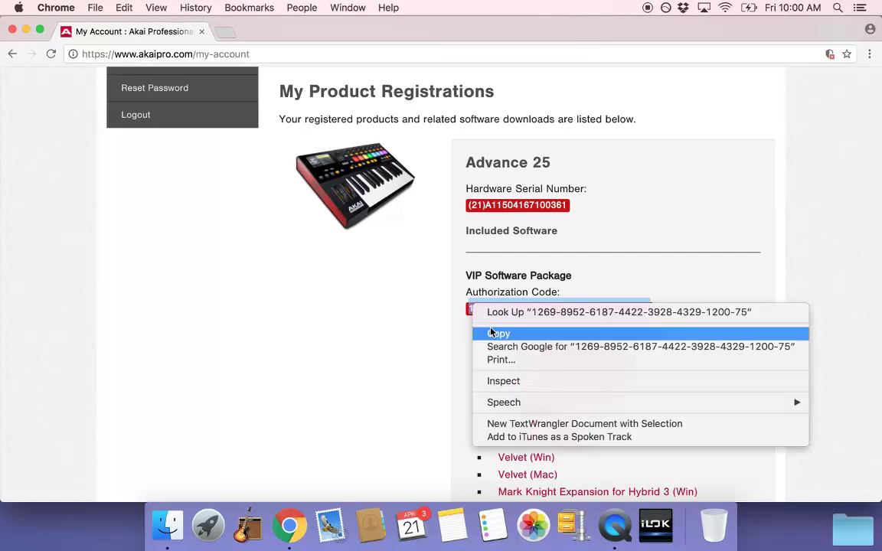
{"action": "left_click", "coordinate": [493, 333]}
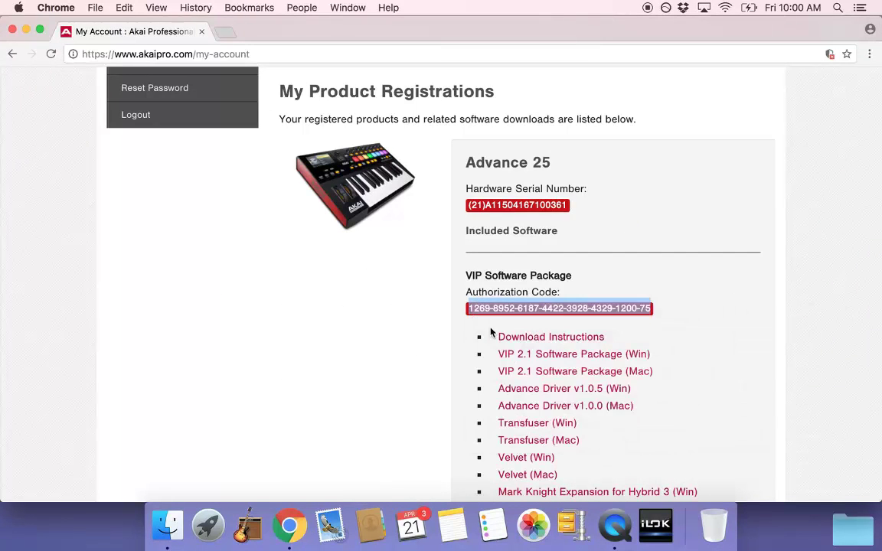
{"action": "left_click", "coordinate": [26, 29]}
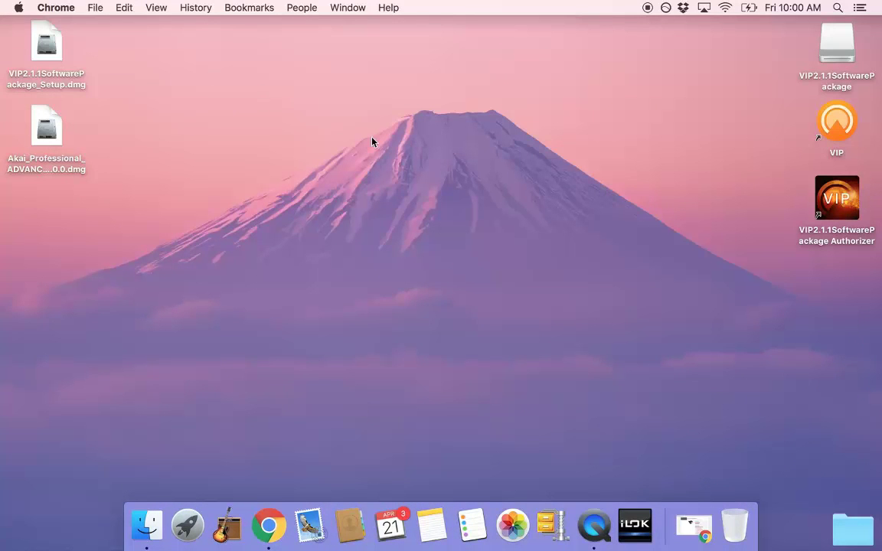
Step: Launch the VIP2.1.1 Authorizer and submit the pasted activation code
{"action": "double_click", "coordinate": [838, 199]}
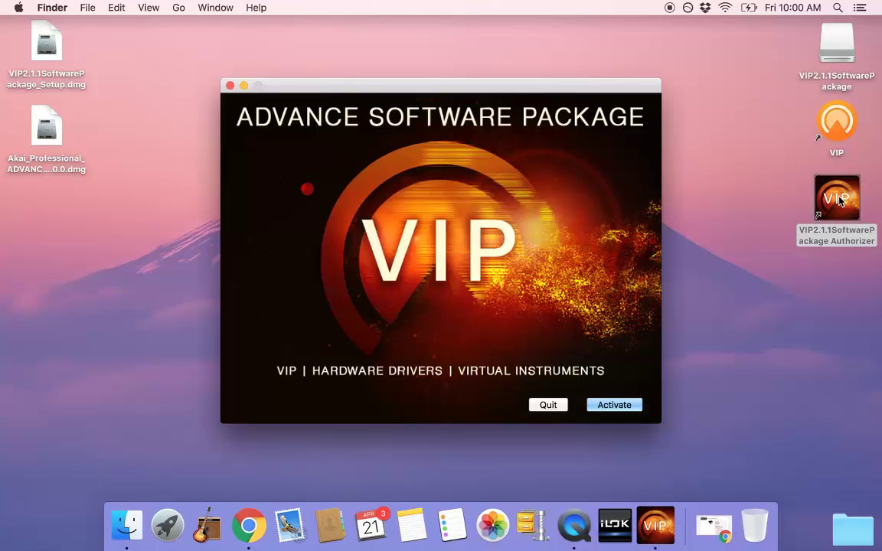
{"action": "left_click", "coordinate": [626, 402]}
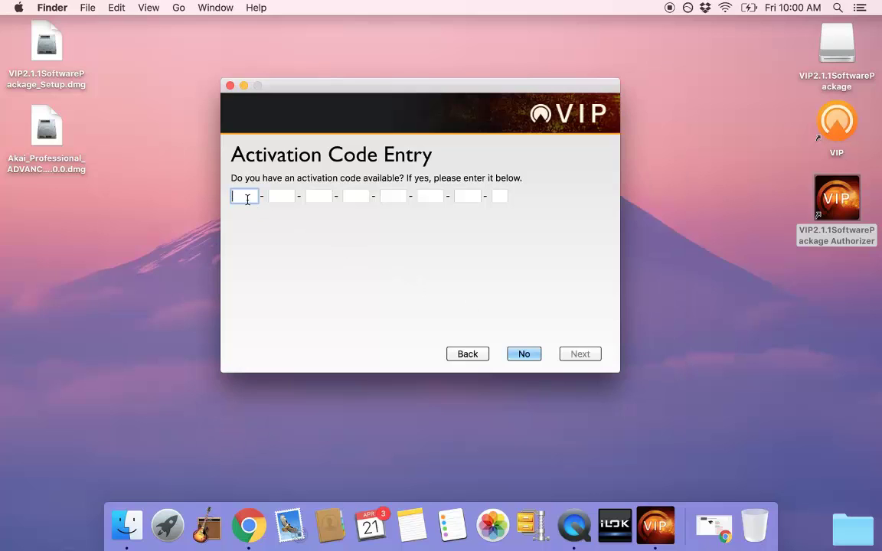
{"action": "key", "text": "super+v"}
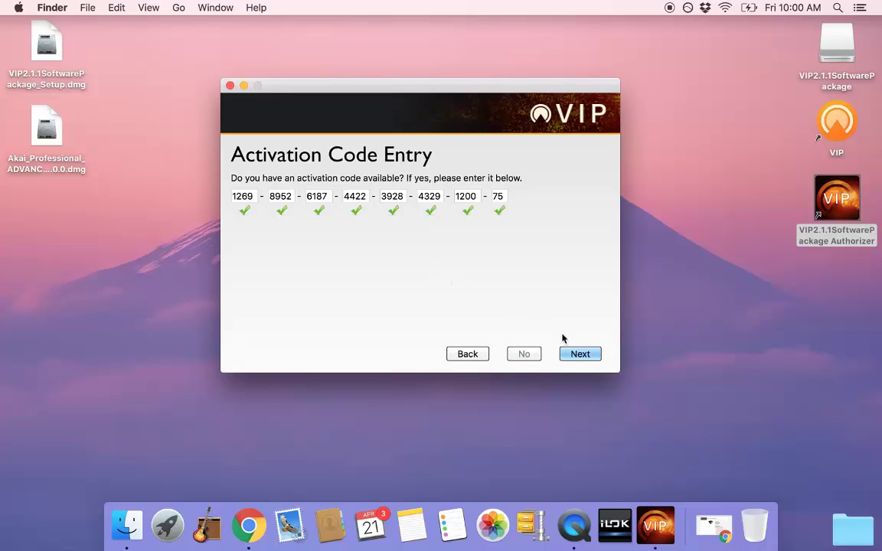
{"action": "left_click", "coordinate": [580, 355]}
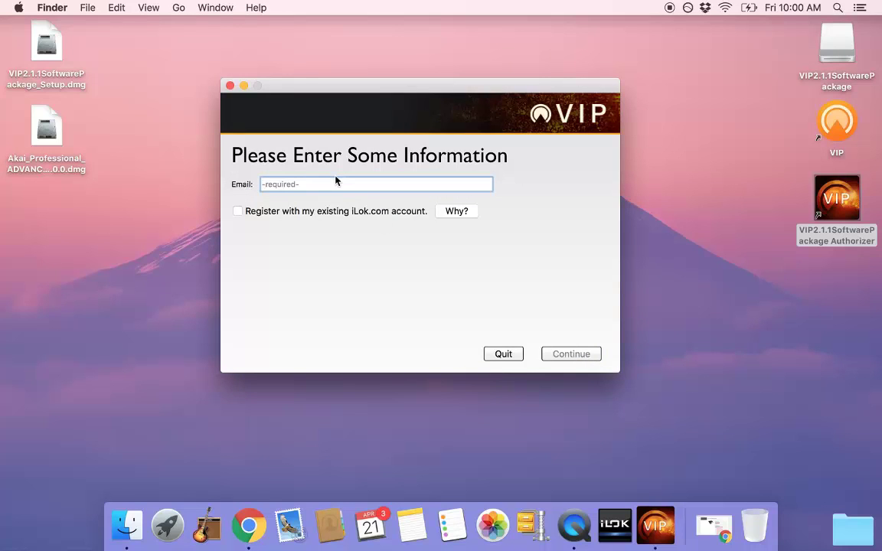
Step: Register with the existing iLok.com account, license this computer, and close the Authorizer
{"action": "left_click", "coordinate": [237, 212]}
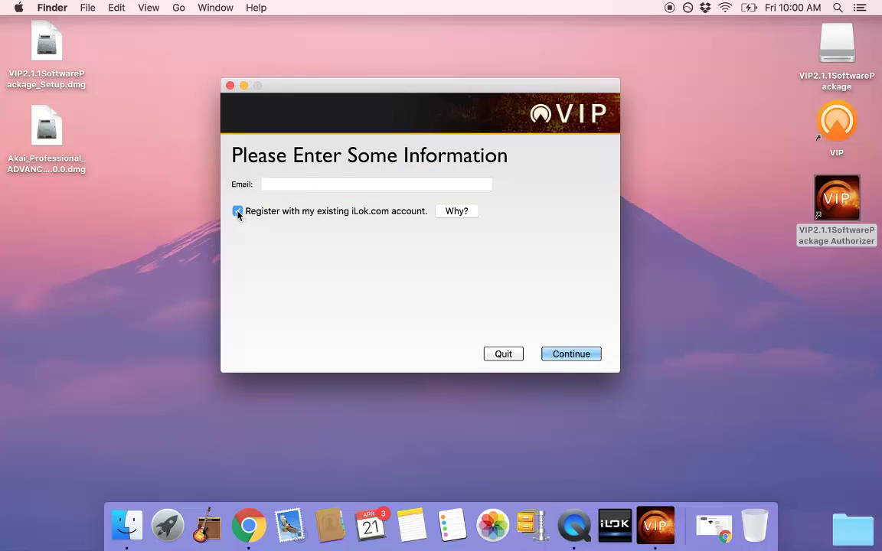
{"action": "left_click", "coordinate": [577, 358]}
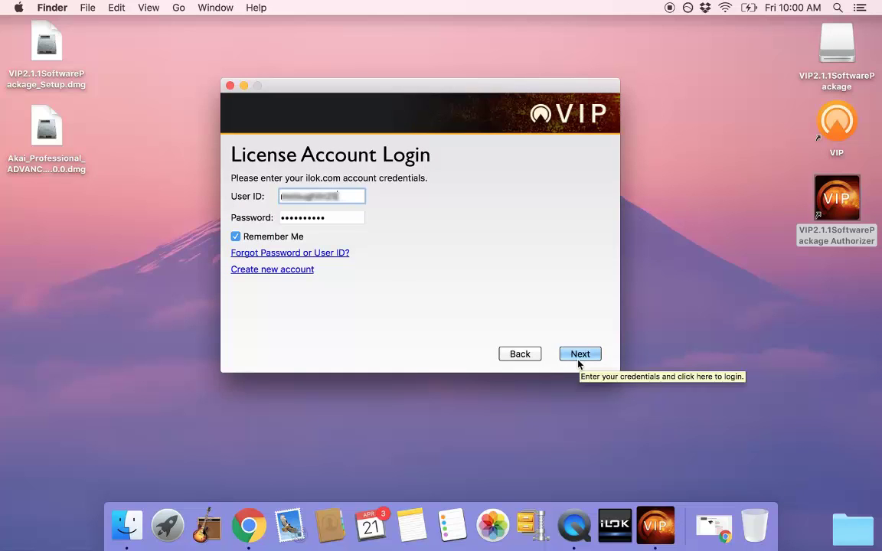
{"action": "left_click", "coordinate": [578, 355]}
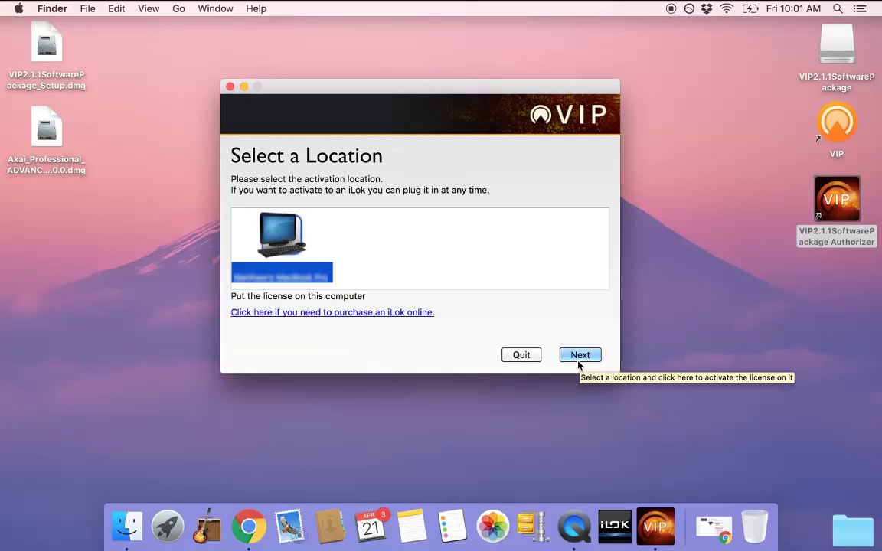
{"action": "left_click", "coordinate": [569, 356]}
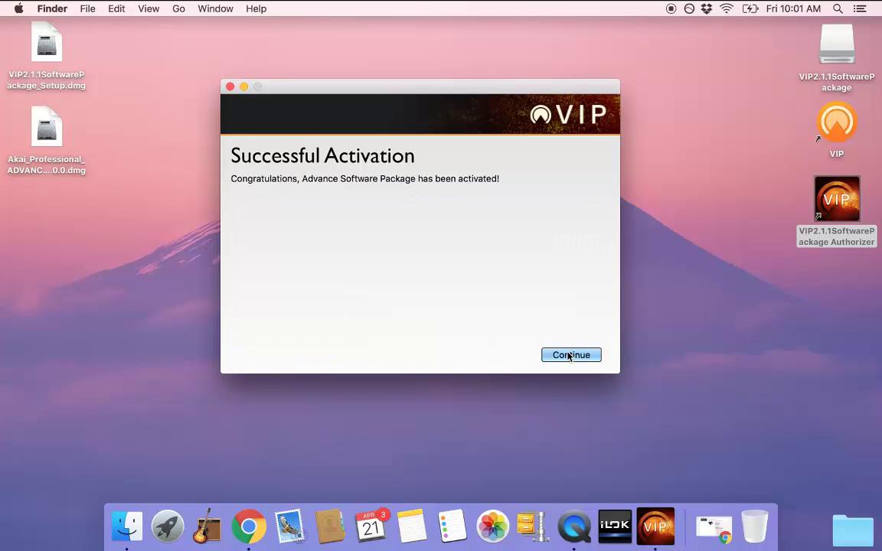
{"action": "left_click", "coordinate": [570, 355]}
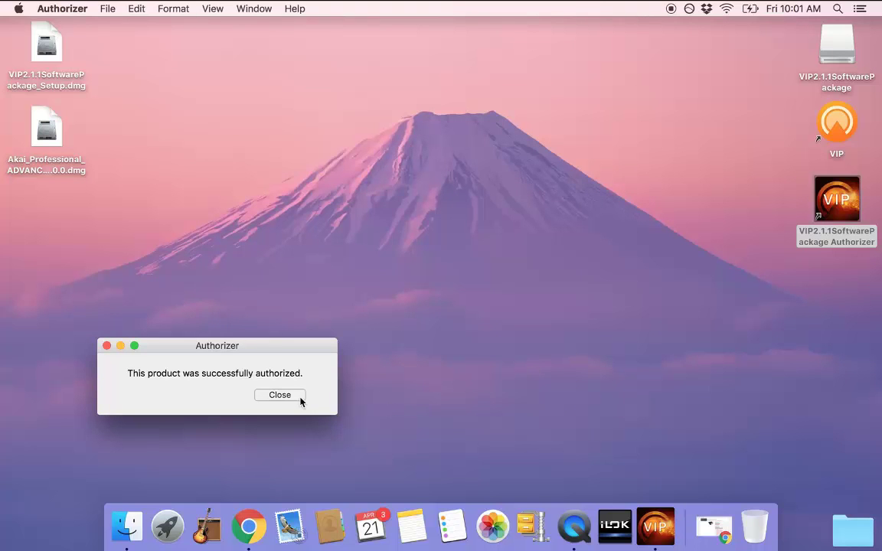
{"action": "left_click", "coordinate": [280, 395]}
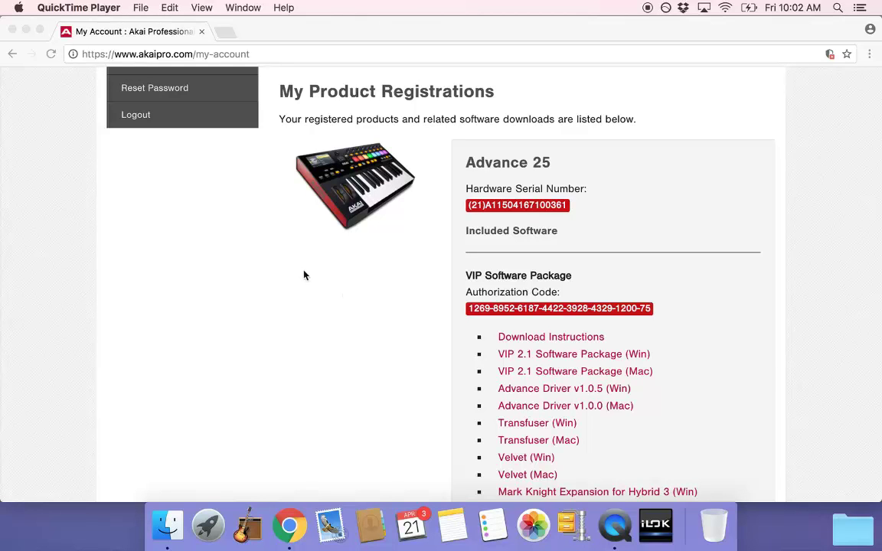
Step: Minimize the Chrome window to the Dock
{"action": "left_click", "coordinate": [26, 30]}
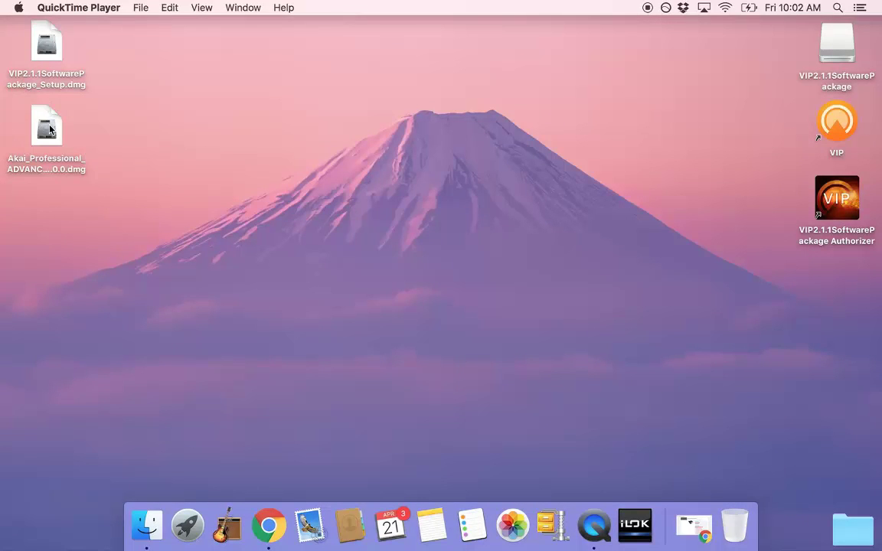
Step: Install ADVANCE 1.0.0 from its disk image, accepting the license and the required restart
{"action": "double_click", "coordinate": [49, 130]}
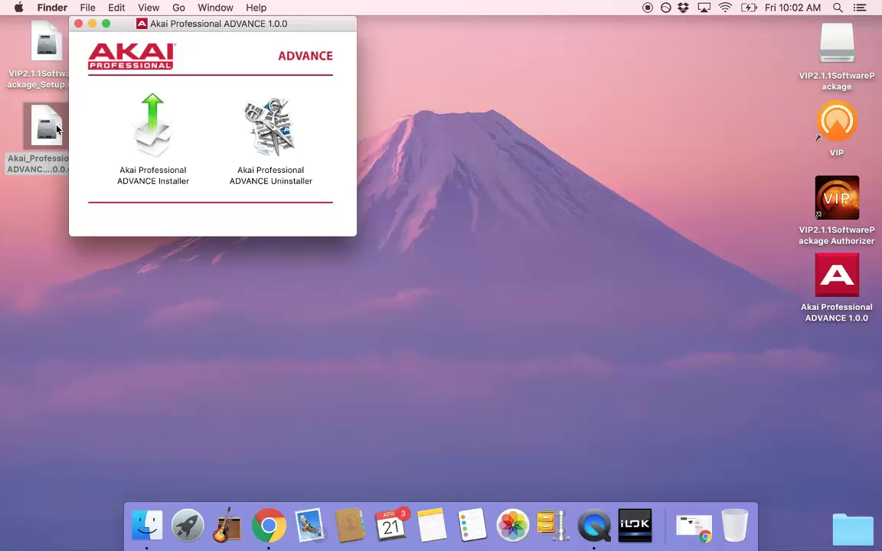
{"action": "double_click", "coordinate": [144, 137]}
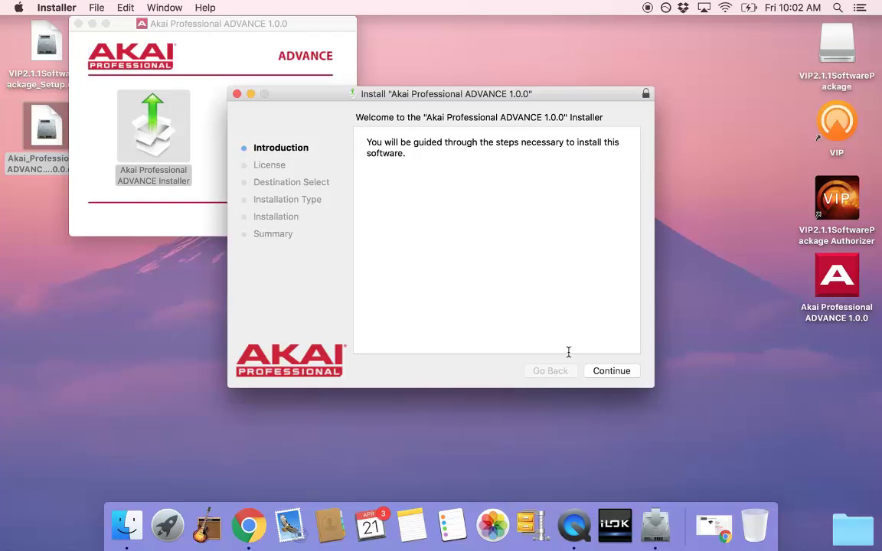
{"action": "left_click", "coordinate": [611, 372]}
{"action": "left_click", "coordinate": [612, 372]}
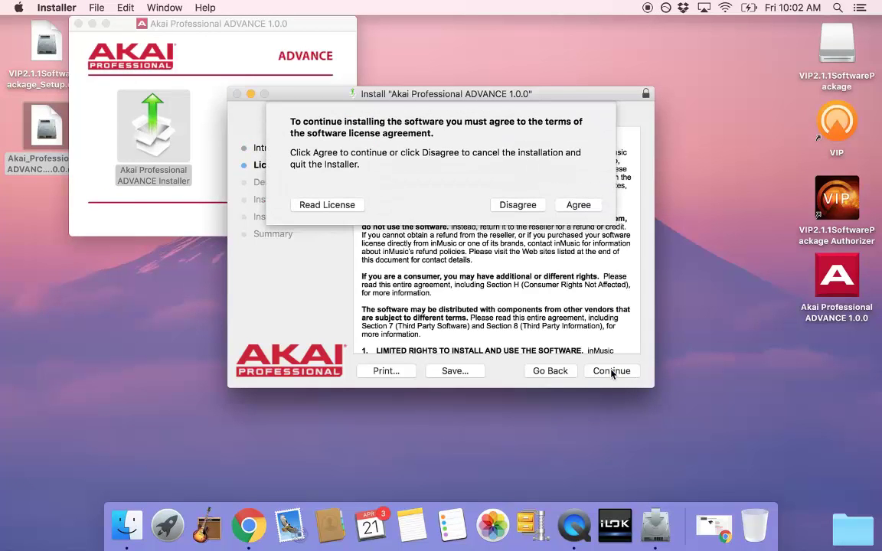
{"action": "left_click", "coordinate": [558, 208]}
{"action": "left_click", "coordinate": [611, 372]}
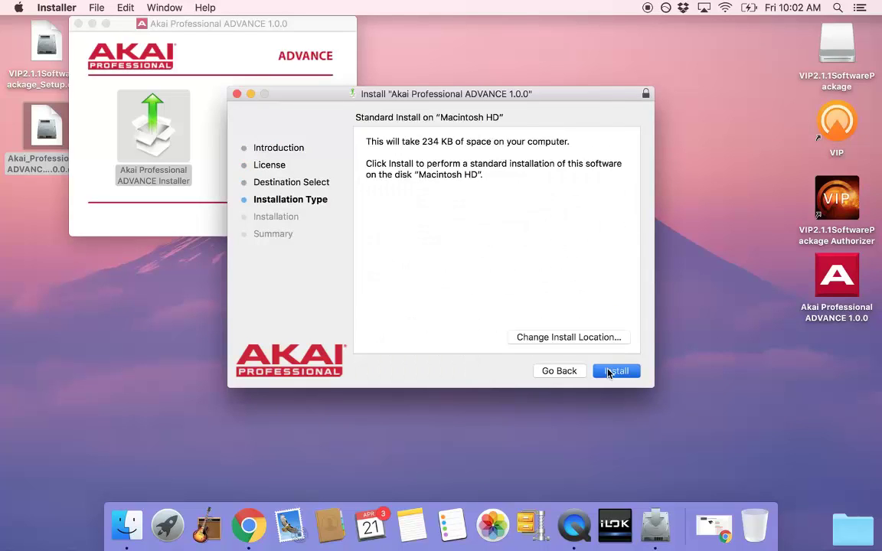
{"action": "type", "text": "••••••••••••••"}
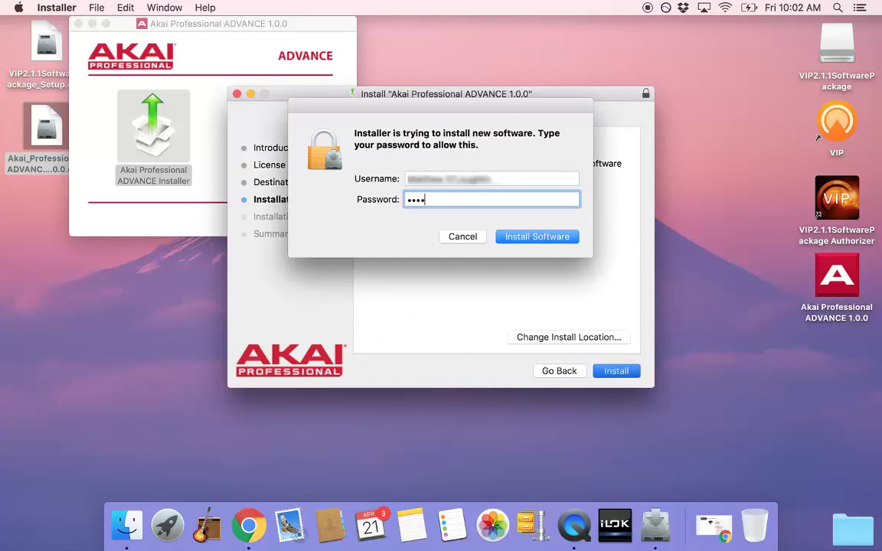
{"action": "key", "text": "Return"}
{"action": "left_click", "coordinate": [609, 371]}
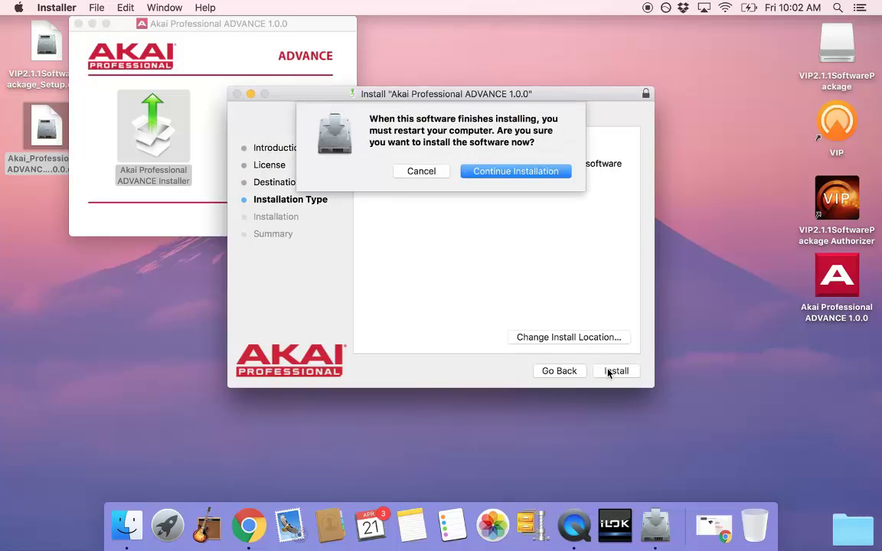
{"action": "left_click", "coordinate": [529, 173]}
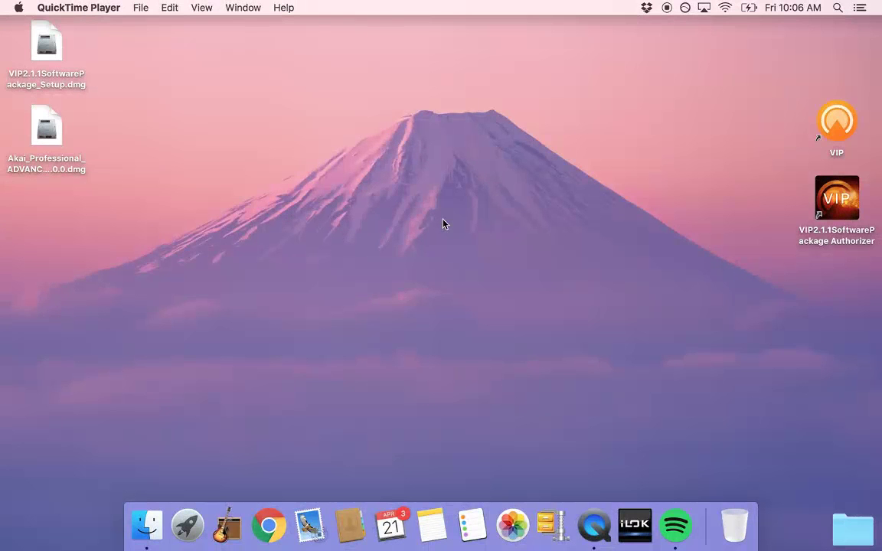
Step: Launch VIP from its desktop alias to start the plugin map scan
{"action": "double_click", "coordinate": [834, 127]}
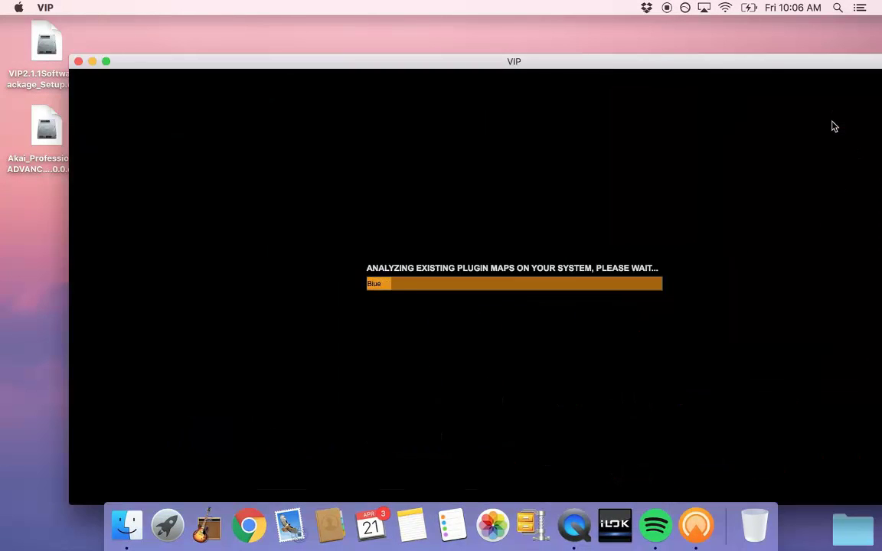